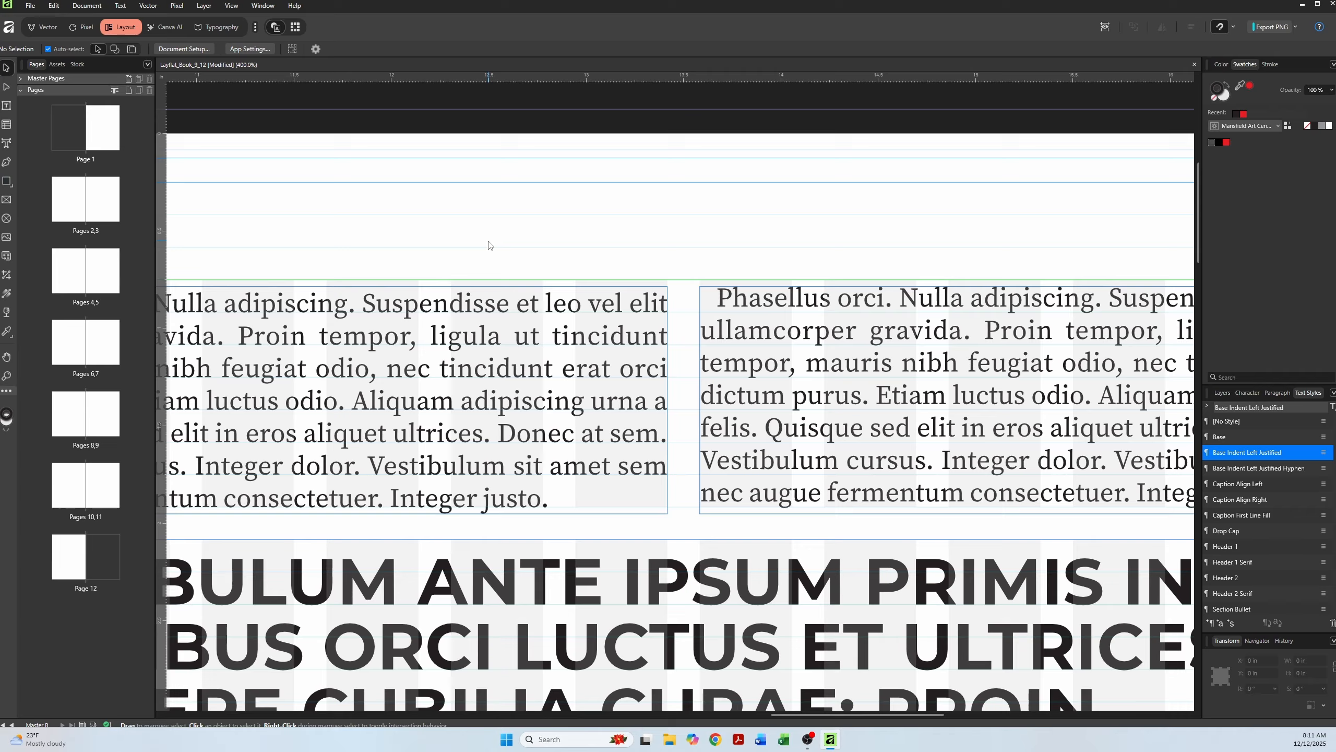
# - Select the left and right body text frames in turn and compare their applied paragraph text style
pyautogui.click(517, 322)
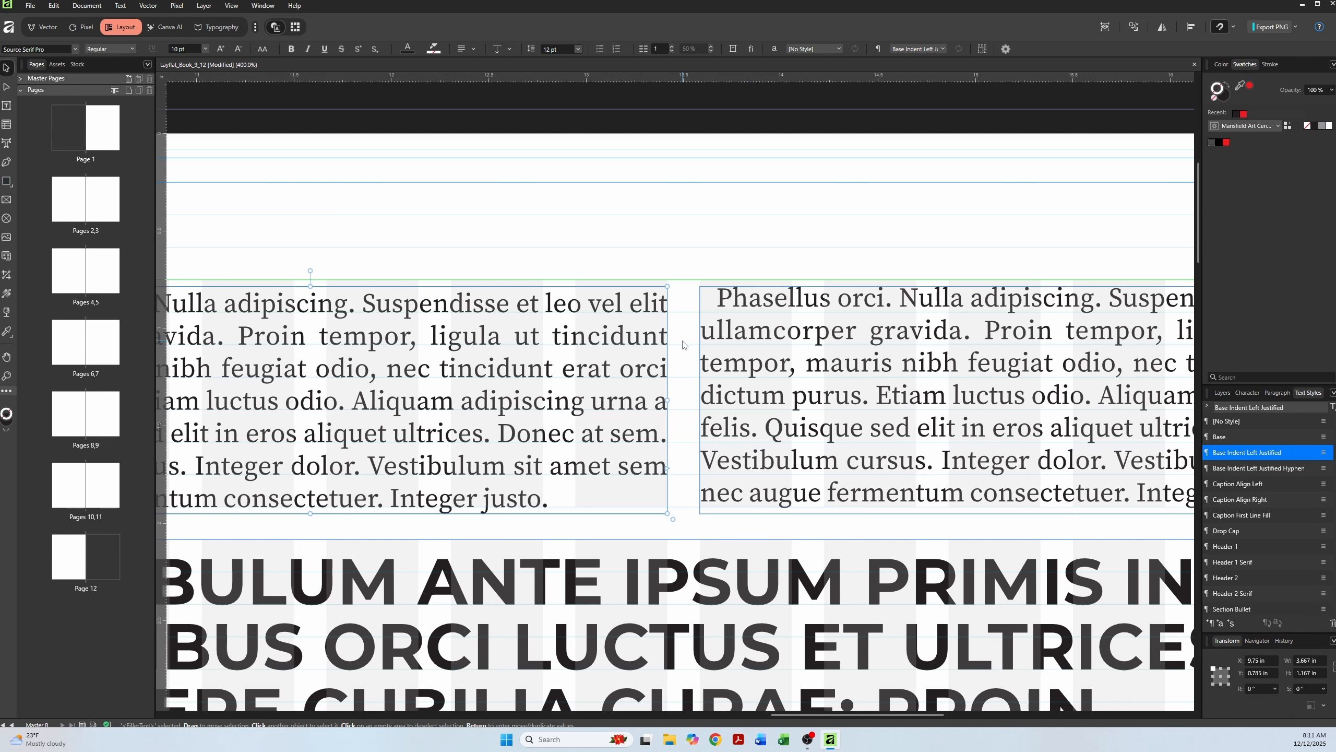
pyautogui.click(757, 342)
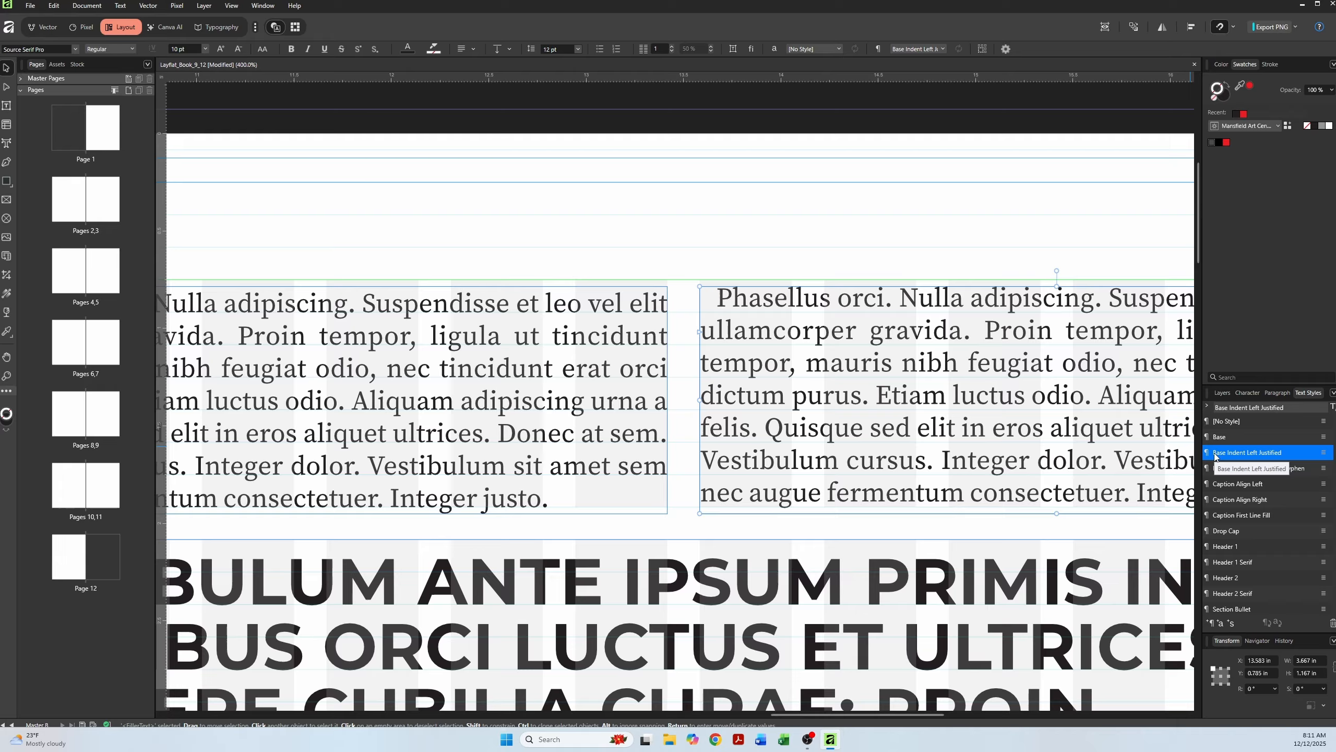
pyautogui.click(669, 268)
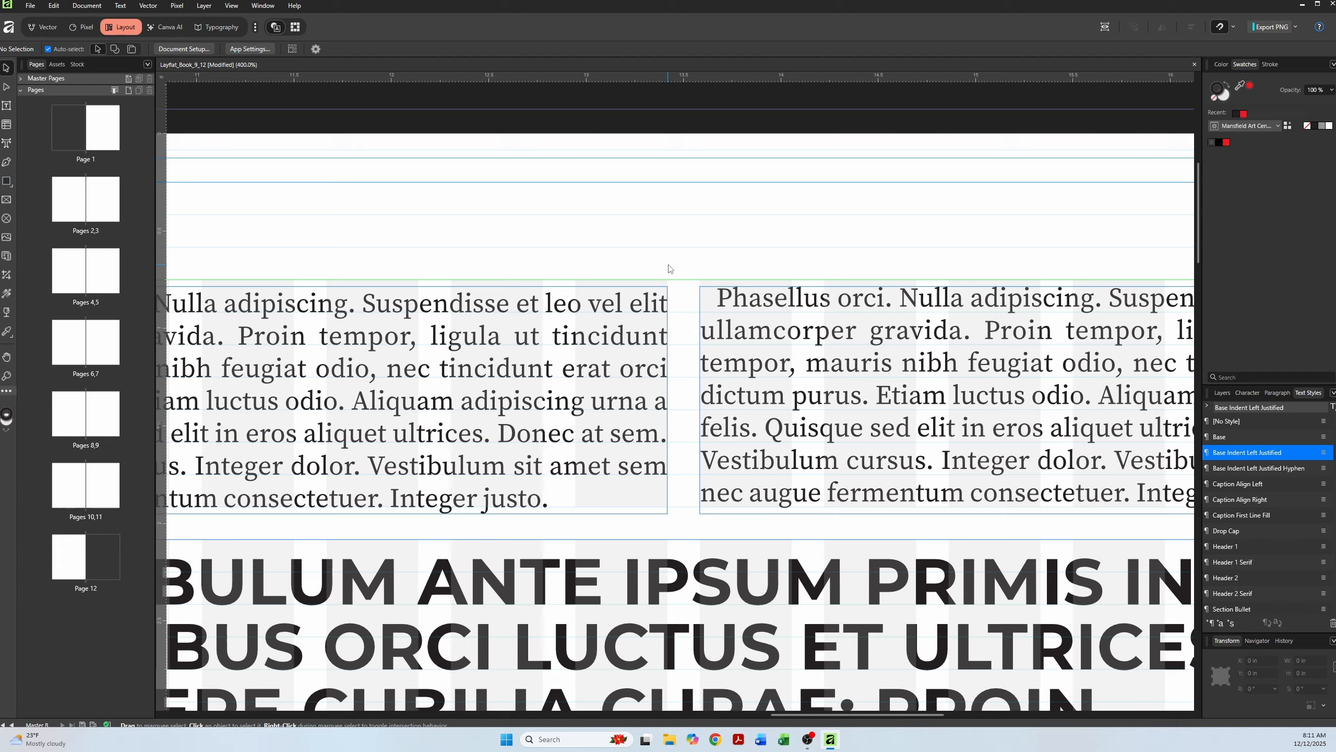
# - Nudge the left text frame down to Y about 0.81 in, and nudge the right text frame down level with it
pyautogui.click(597, 311)
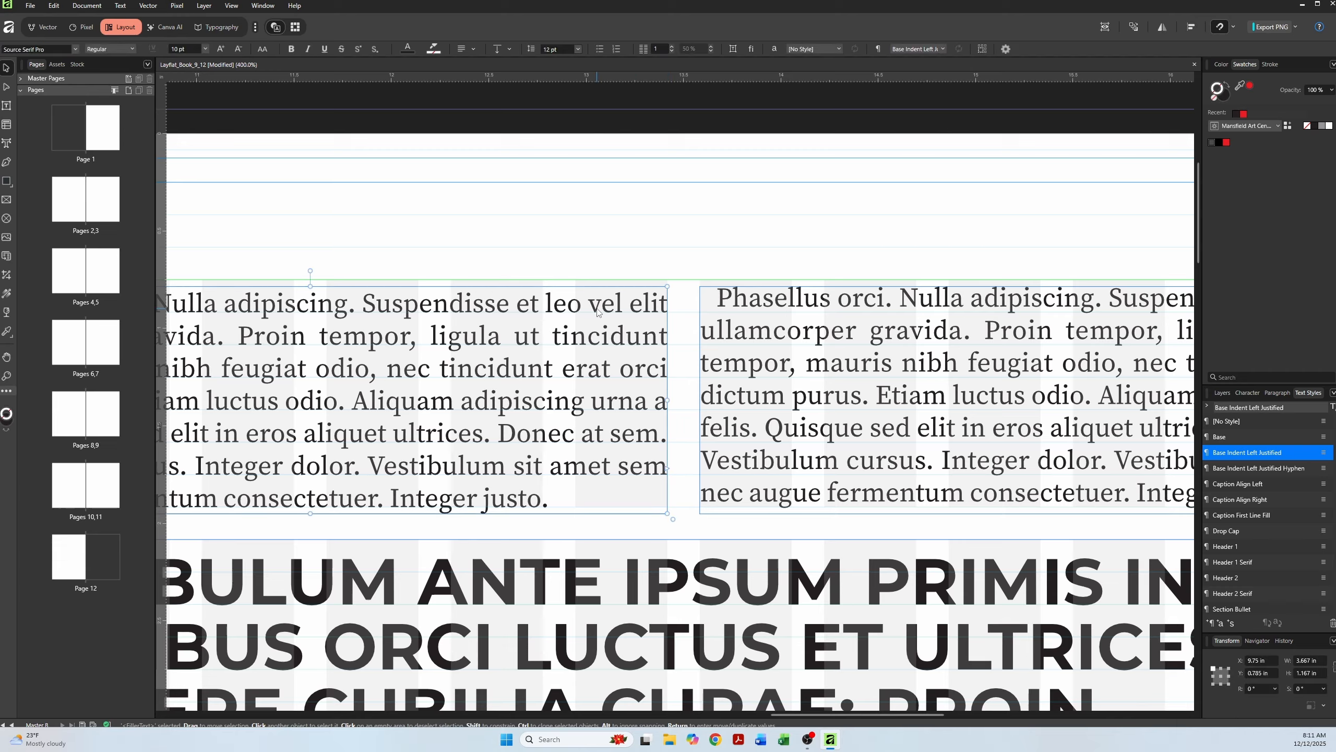
pyautogui.moveTo(597, 312)
pyautogui.mouseDown()
pyautogui.moveTo(595, 330)
pyautogui.moveTo(595, 318)
pyautogui.mouseUp()
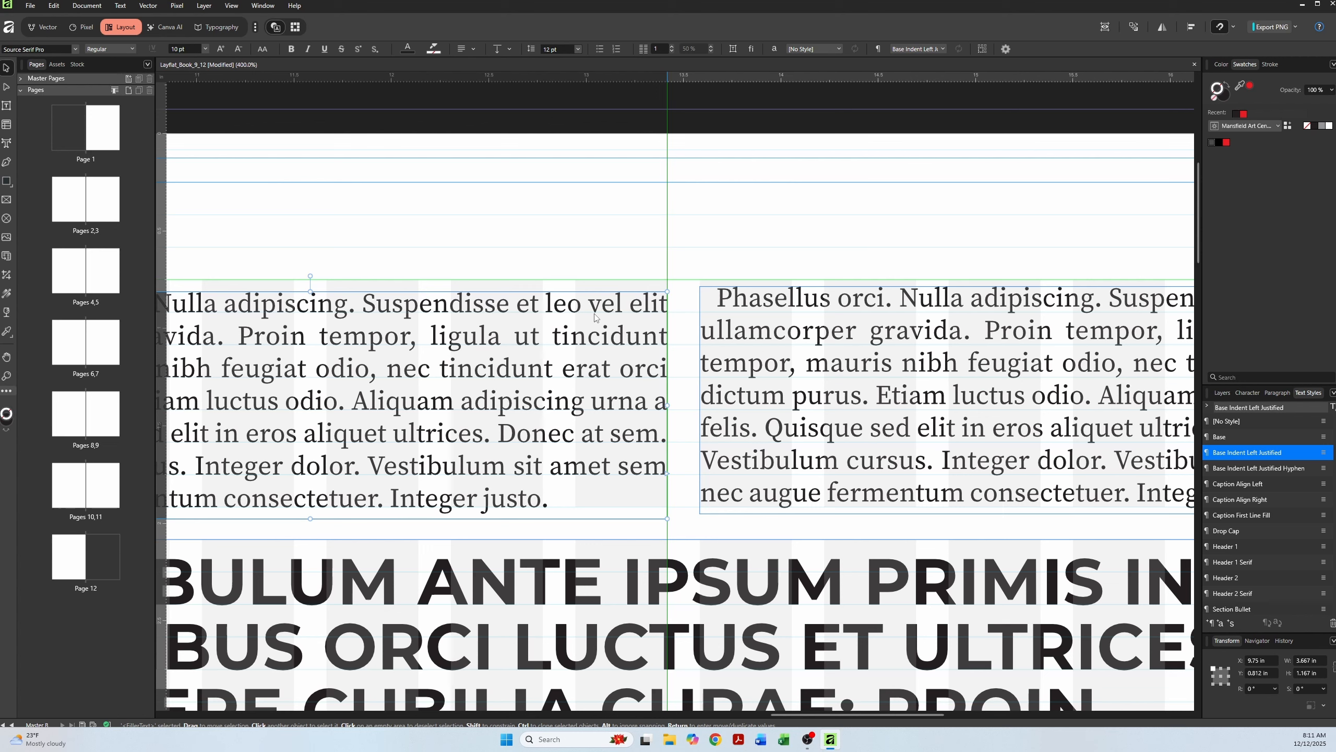
pyautogui.click(780, 307)
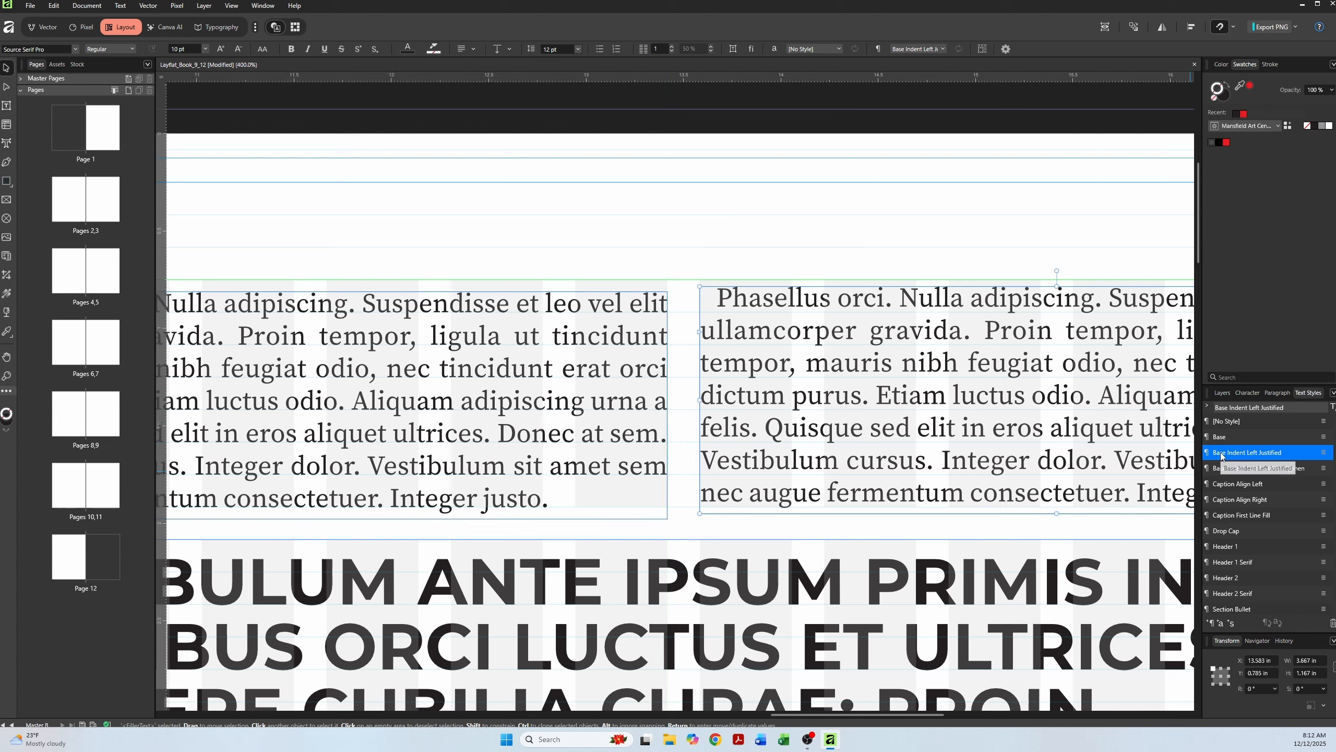
pyautogui.moveTo(834, 391)
pyautogui.mouseDown()
pyautogui.moveTo(836, 416)
pyautogui.moveTo(834, 394)
pyautogui.mouseUp()
pyautogui.click(728, 248)
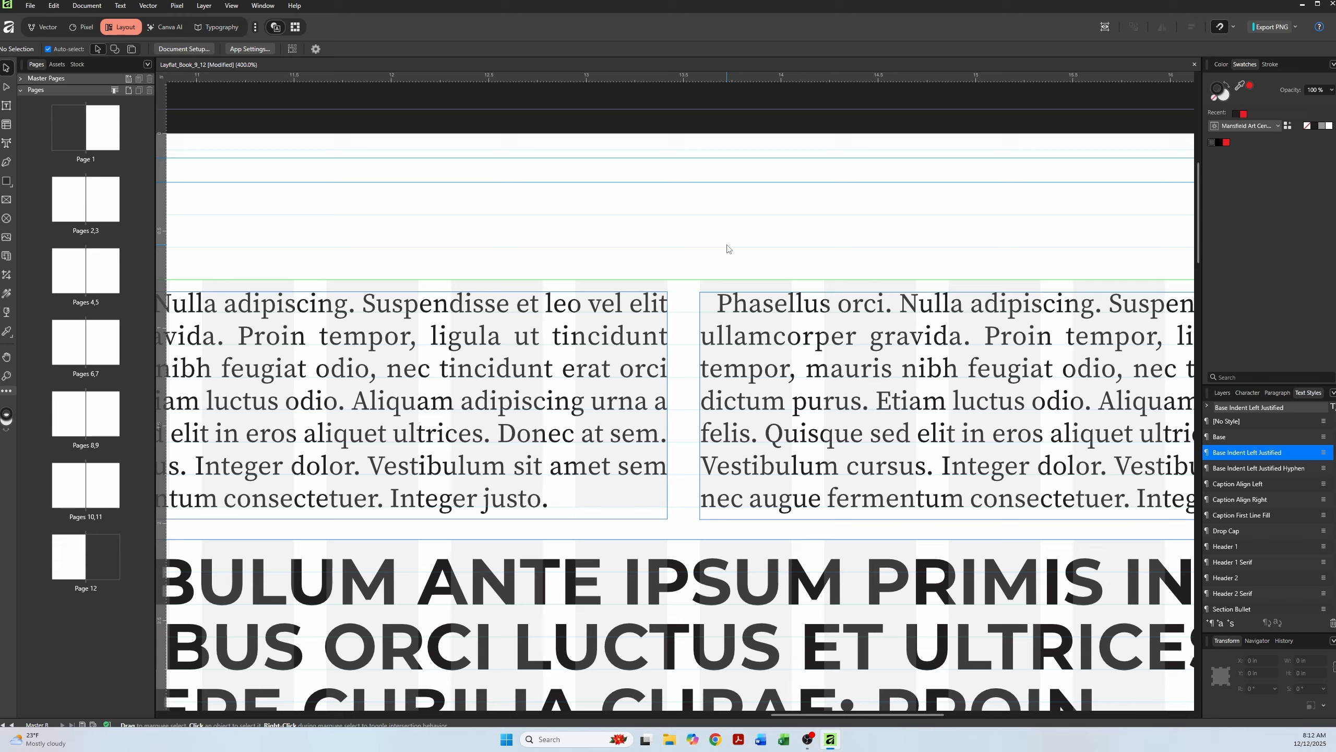
# - Move the right text frame up to Y about 0.75 in and check both frames' text style again
pyautogui.moveTo(812, 336); pyautogui.dragTo(729, 322)
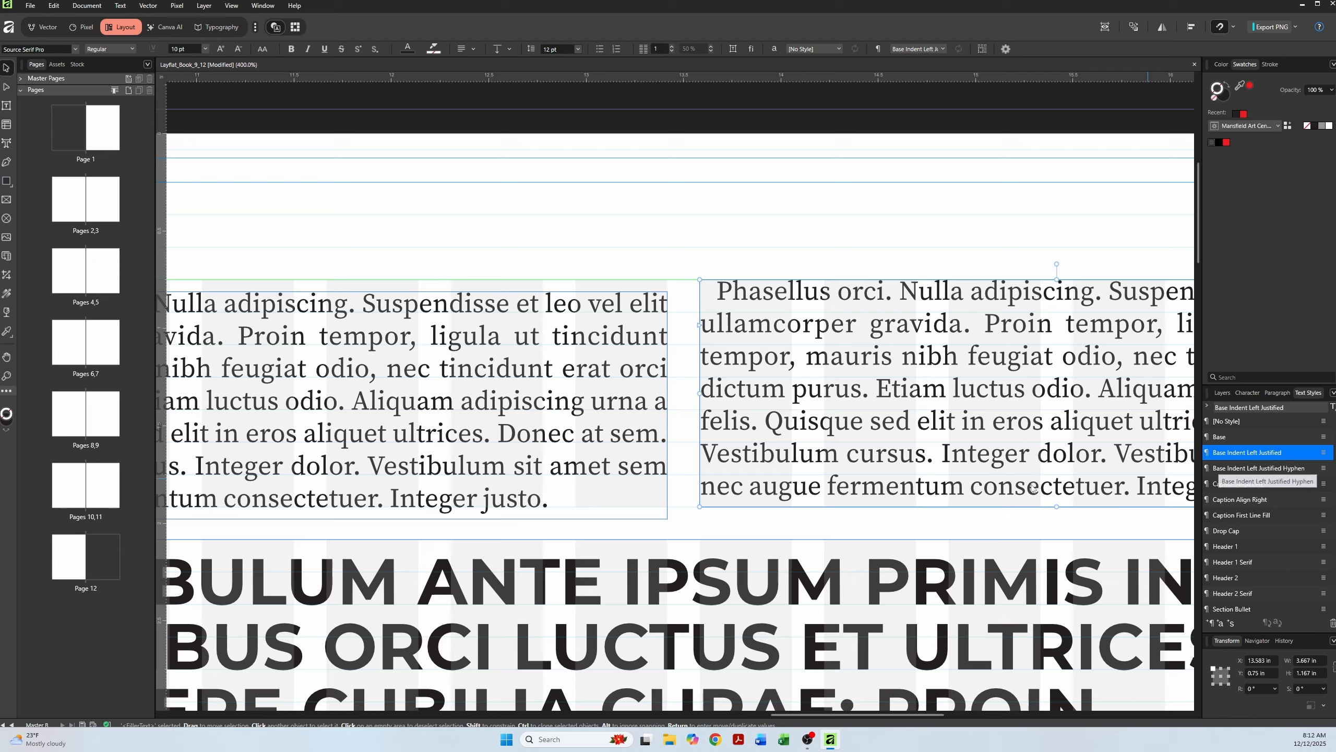
pyautogui.click(591, 463)
pyautogui.click(748, 424)
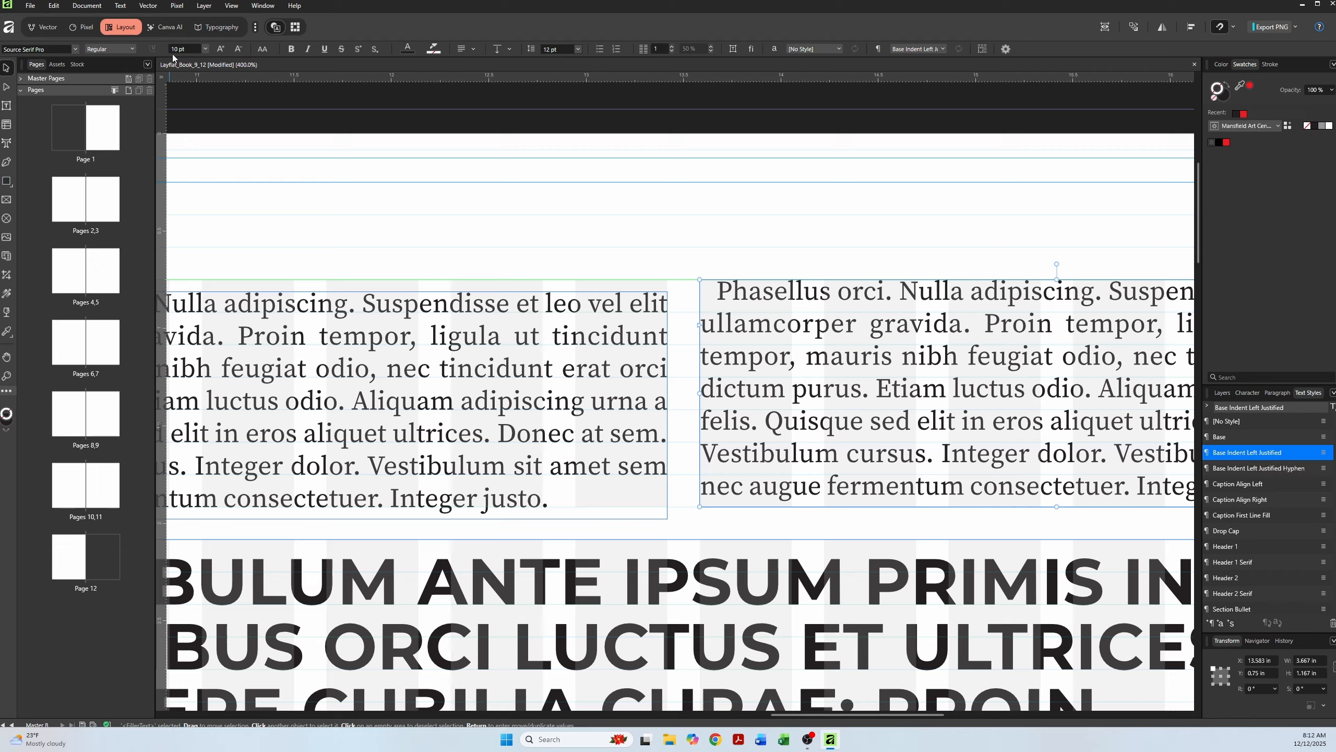
# - Switch to the Typography studio and check its entry in the list of available studios
pyautogui.click(226, 27)
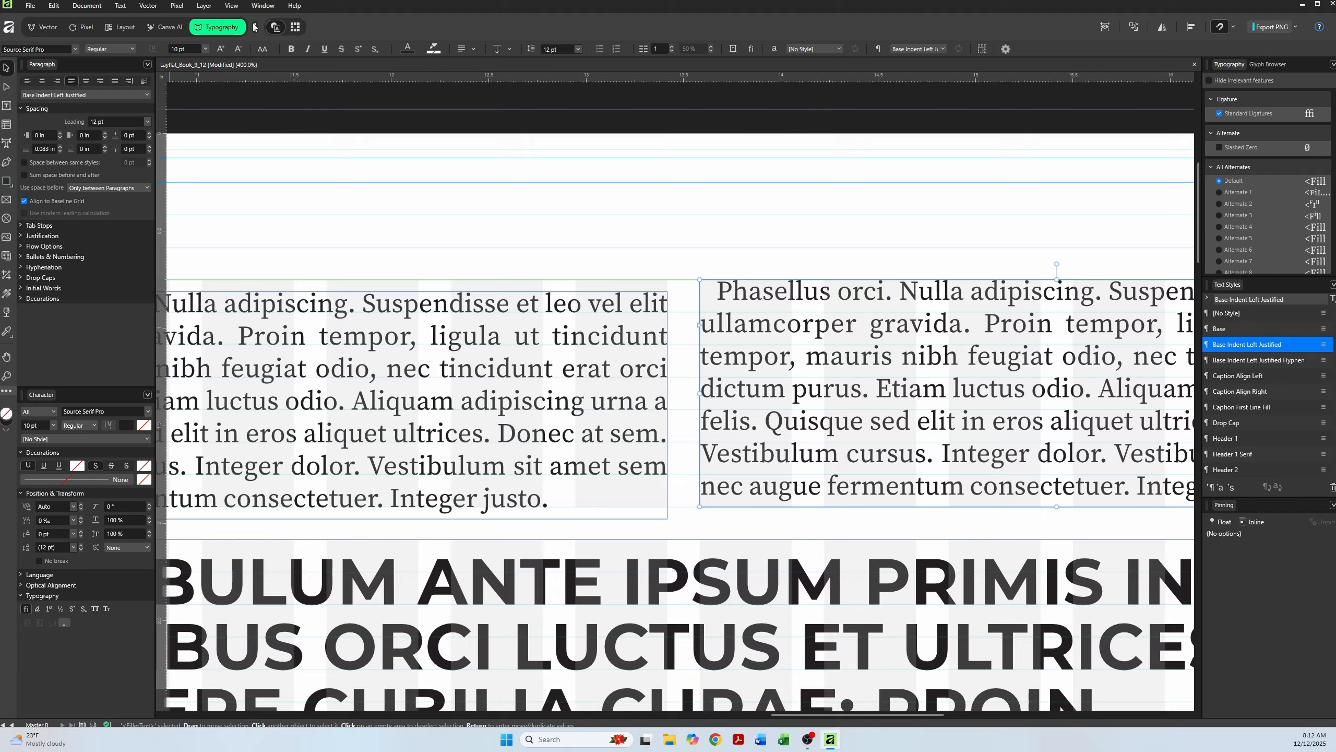
pyautogui.click(256, 27)
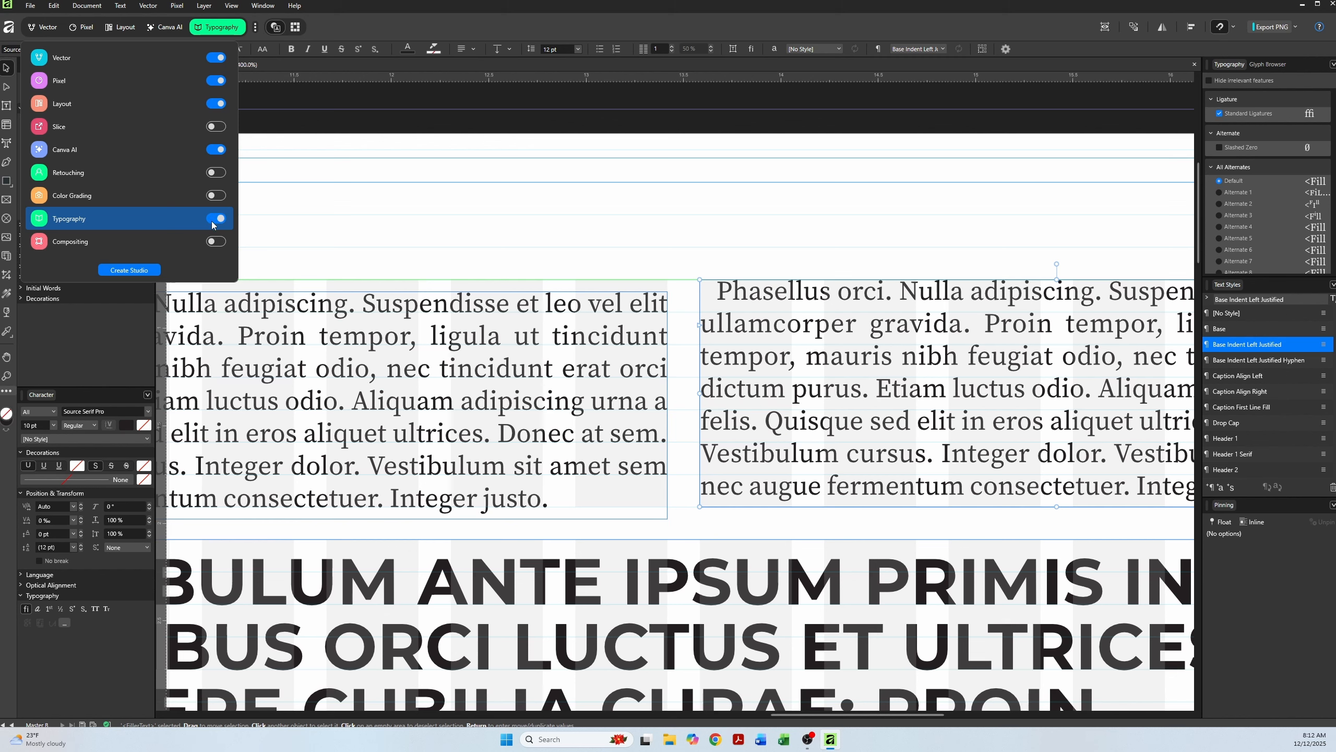
pyautogui.click(320, 236)
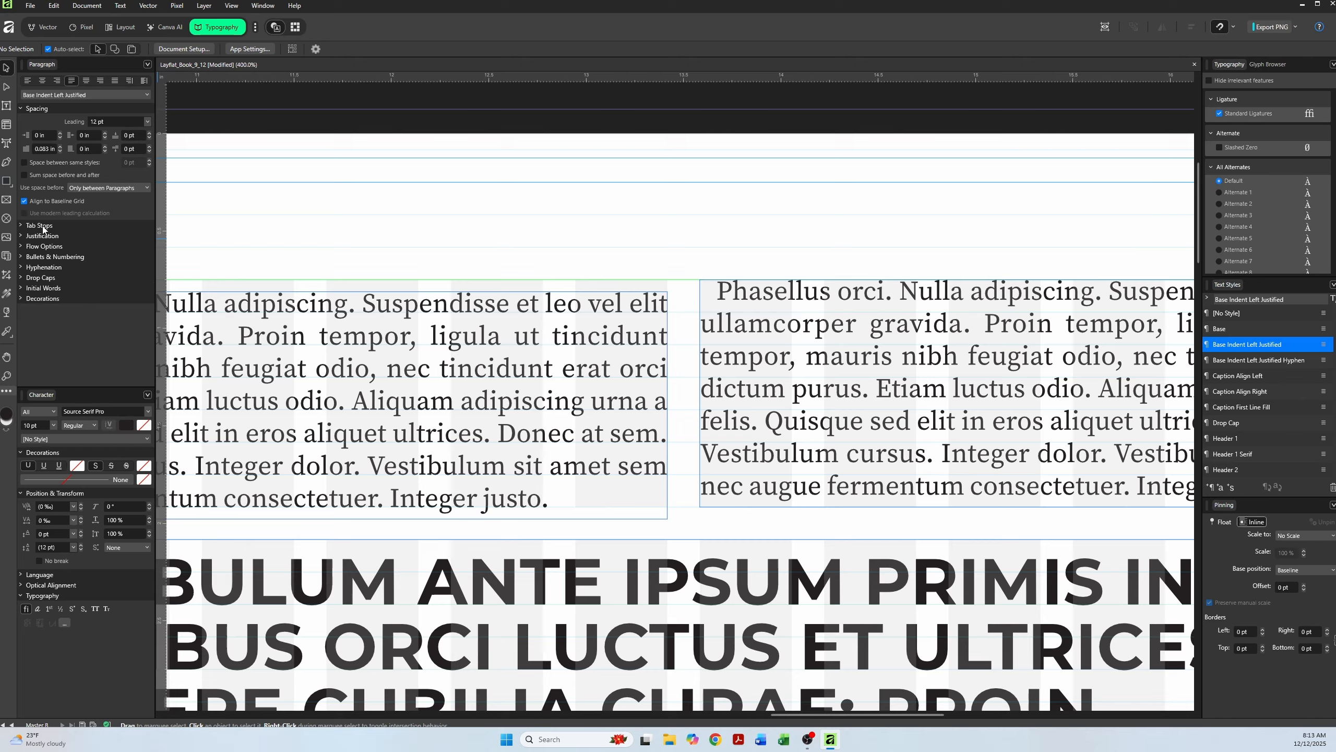
# - Compare the paragraph spacing and baseline alignment settings of the left and right text frames
pyautogui.click(317, 310)
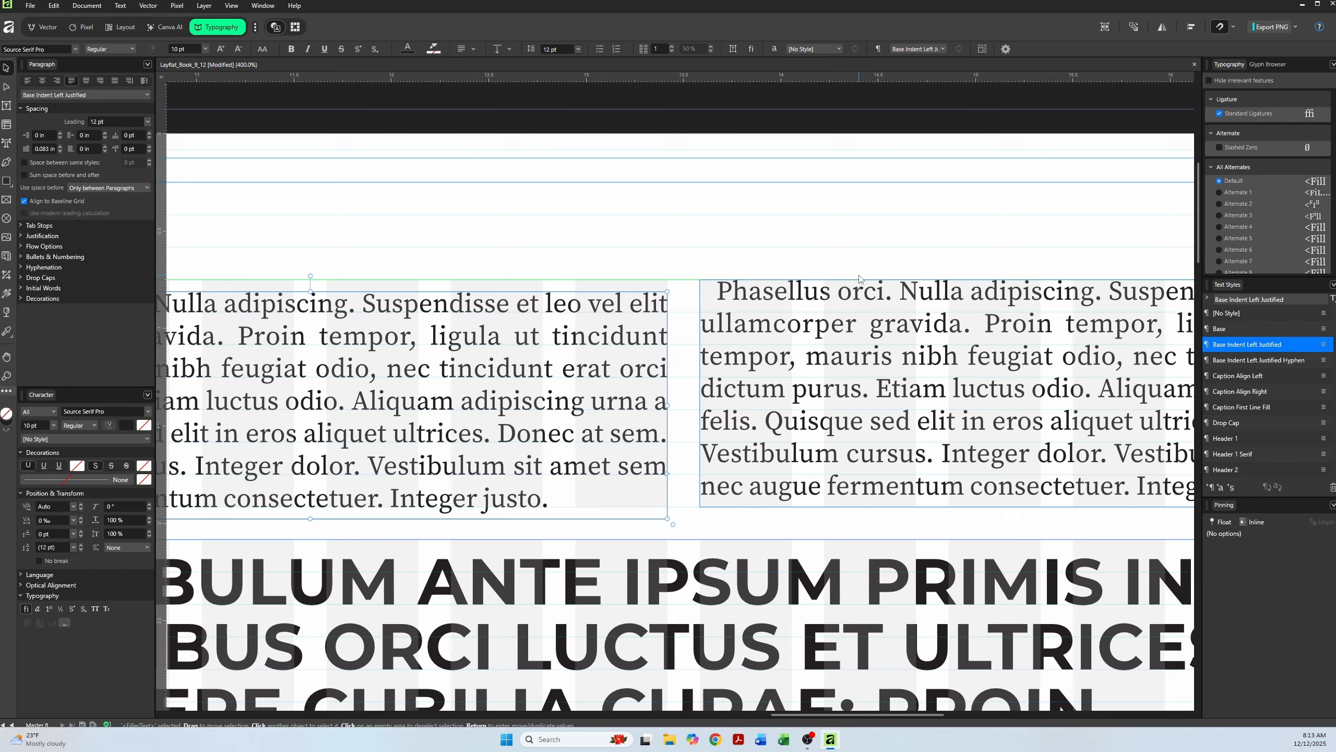
pyautogui.click(858, 303)
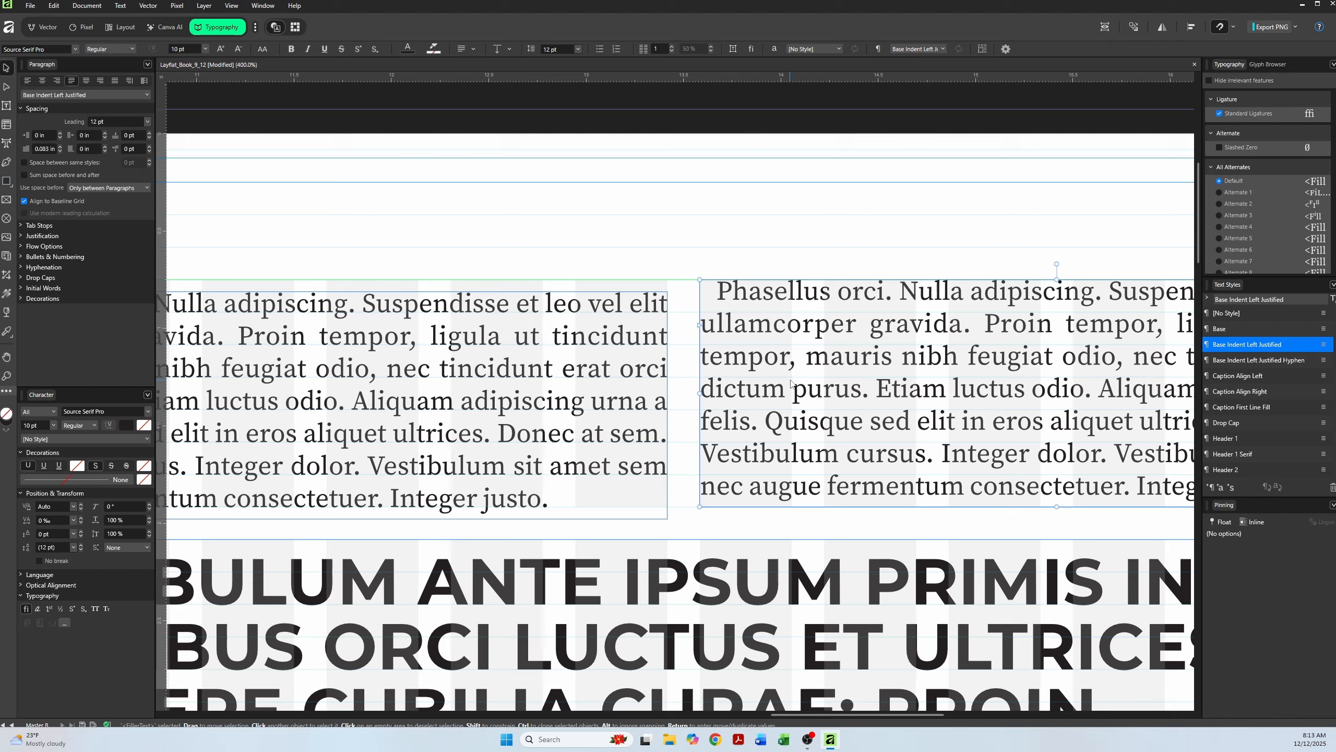
pyautogui.click(772, 252)
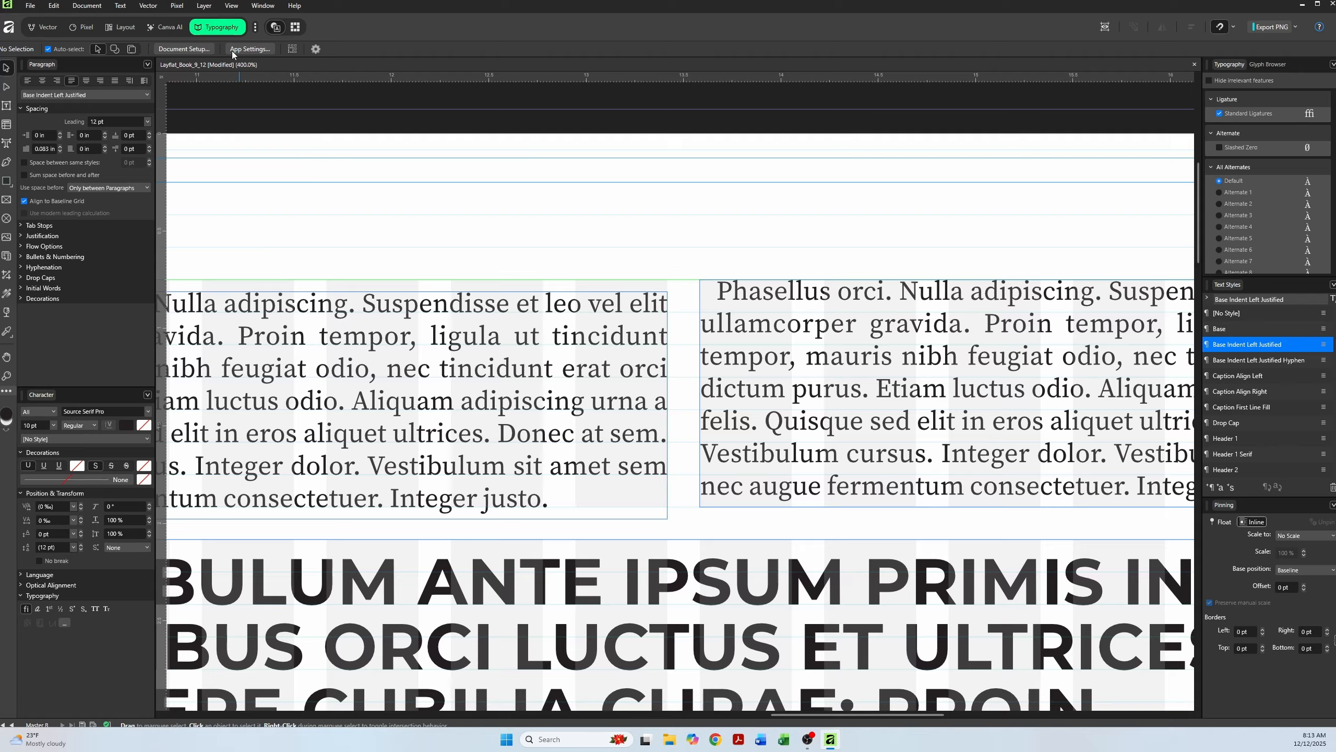
# - Show the Text Frame settings, place them over the left text column and enlarge them to reveal the baseline grid options
pyautogui.click(227, 5)
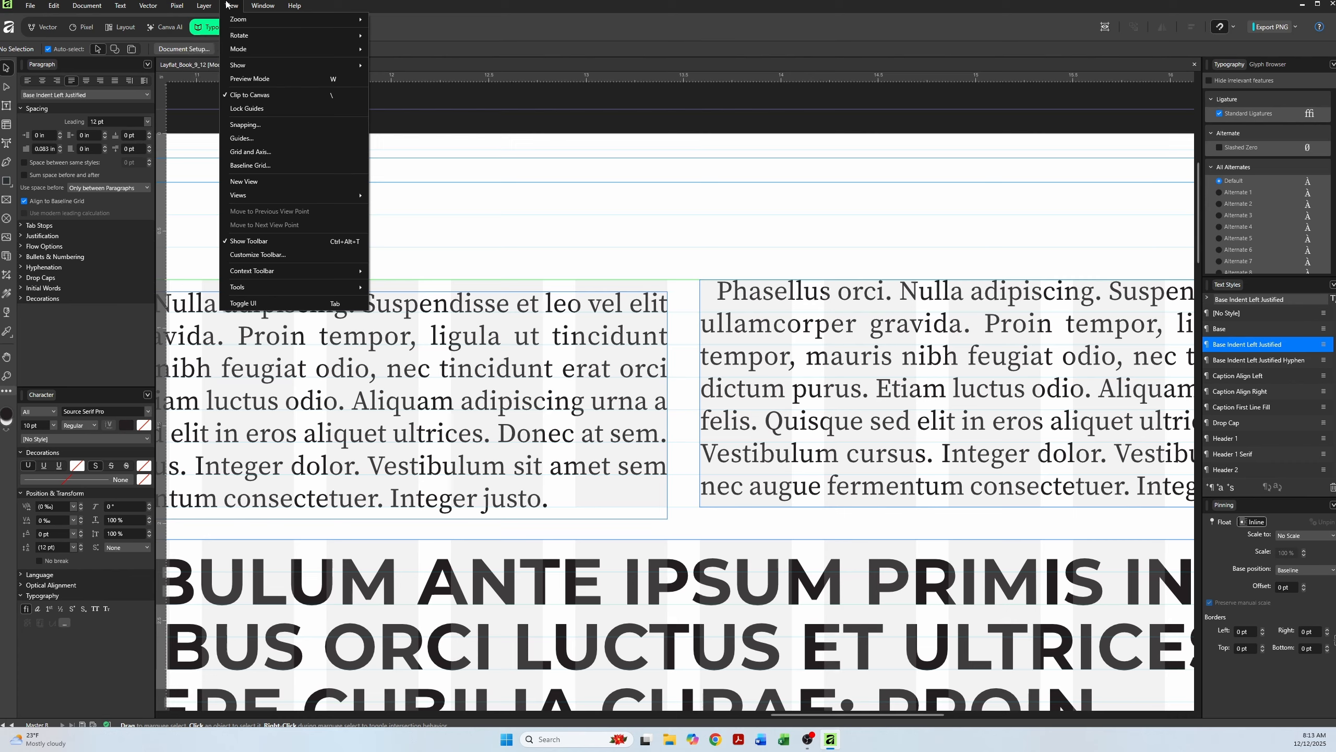
pyautogui.moveTo(252, 7)
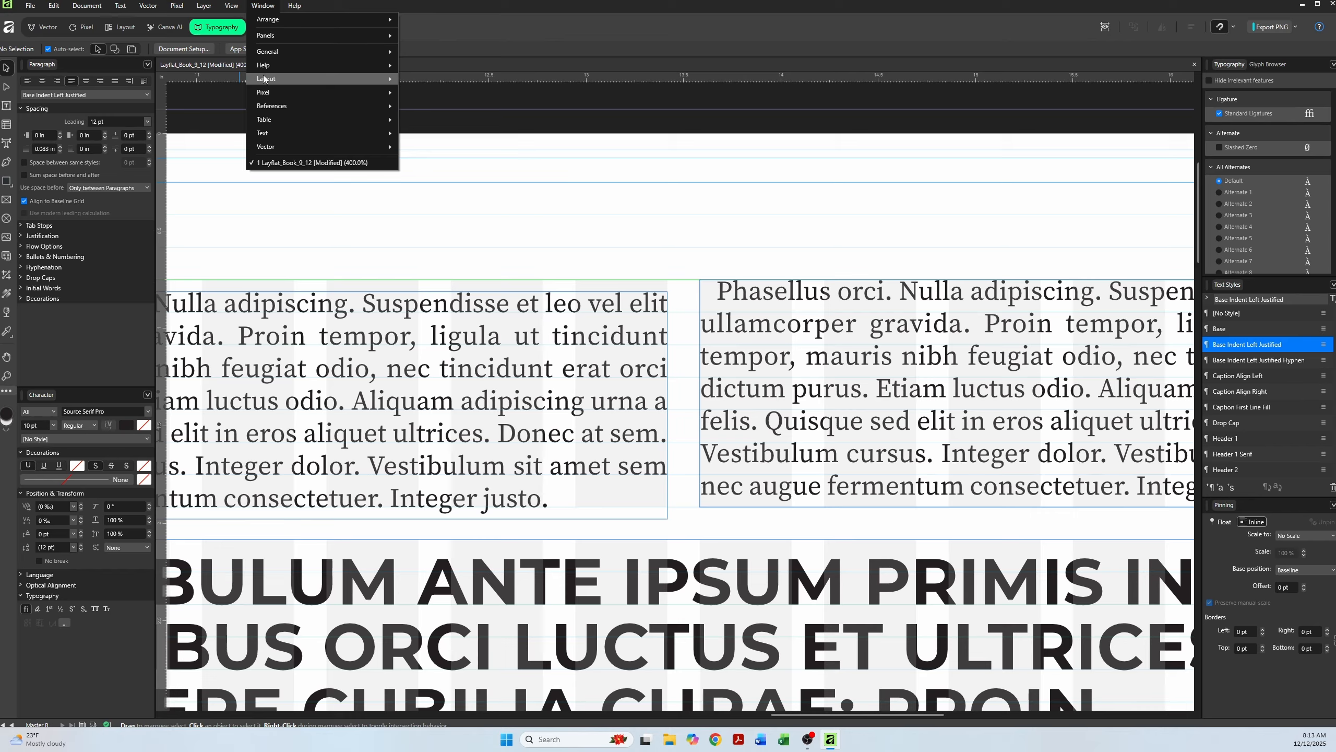
pyautogui.moveTo(279, 135)
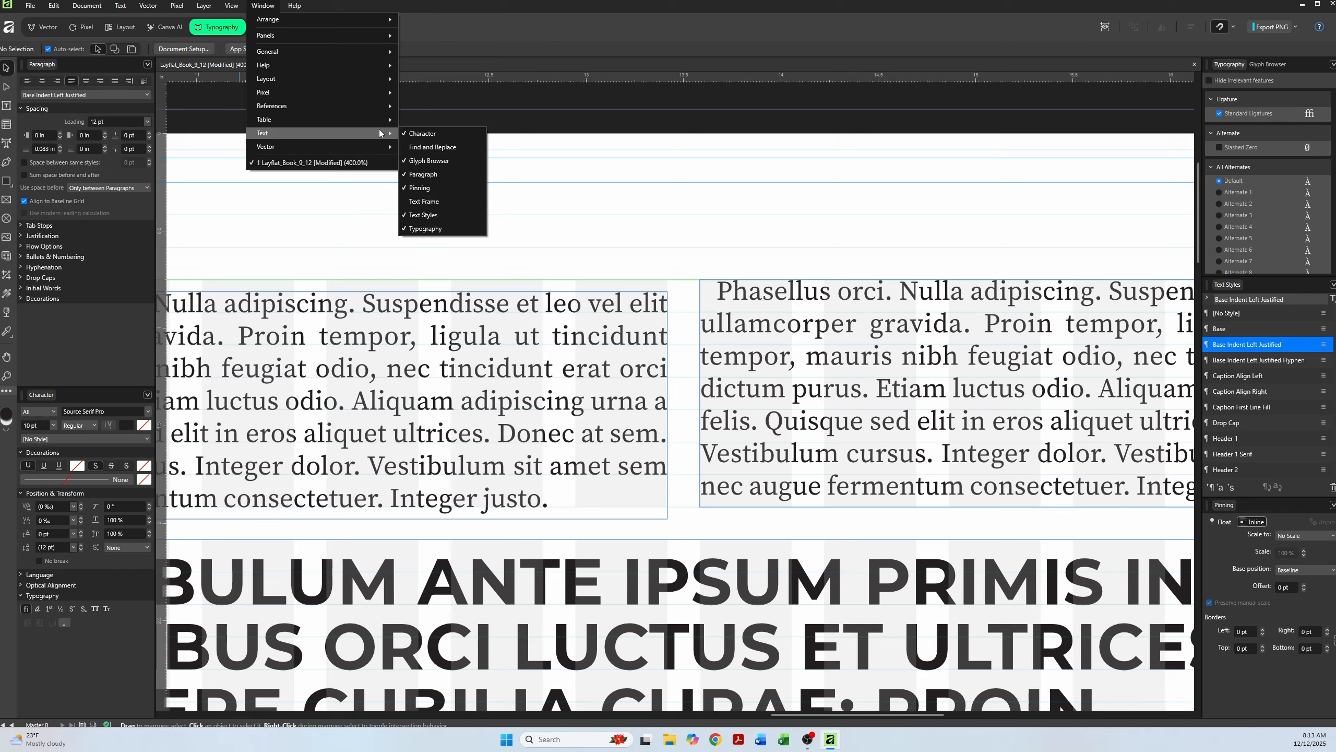
pyautogui.click(432, 201)
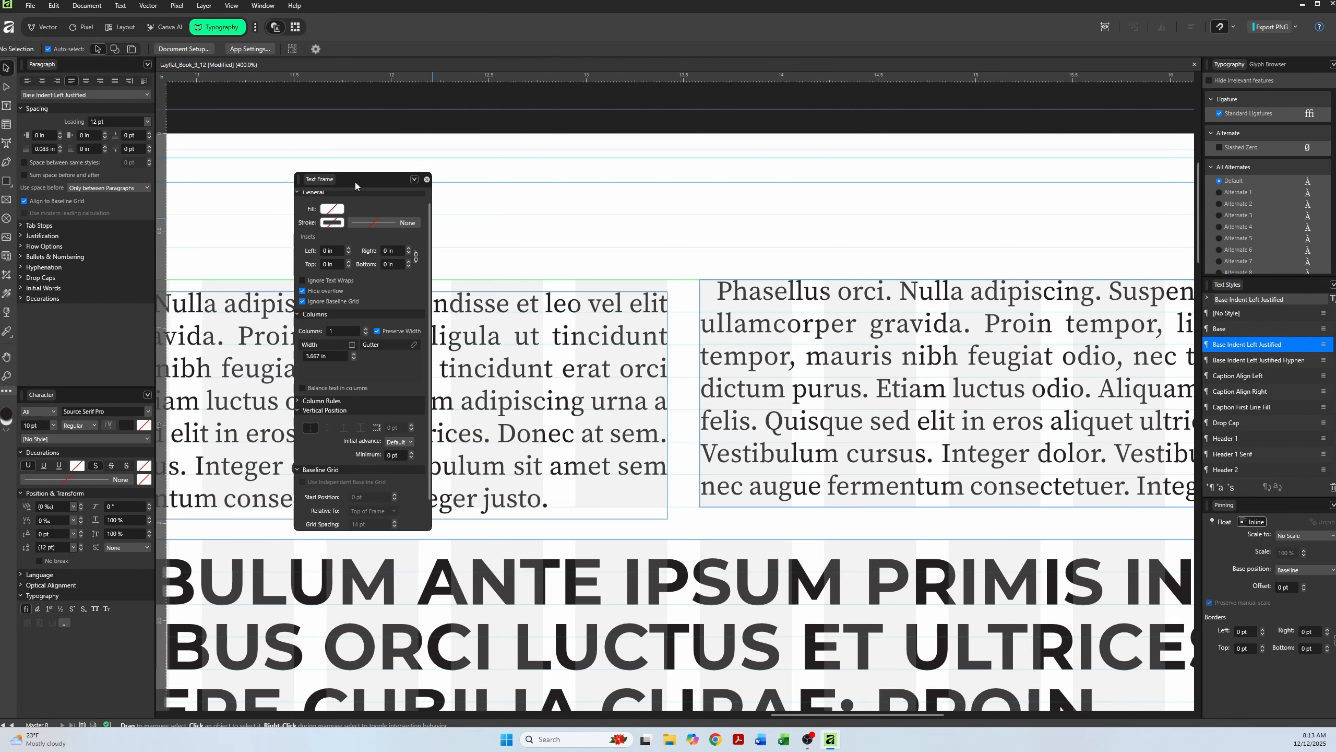
pyautogui.moveTo(355, 182); pyautogui.dragTo(420, 173)
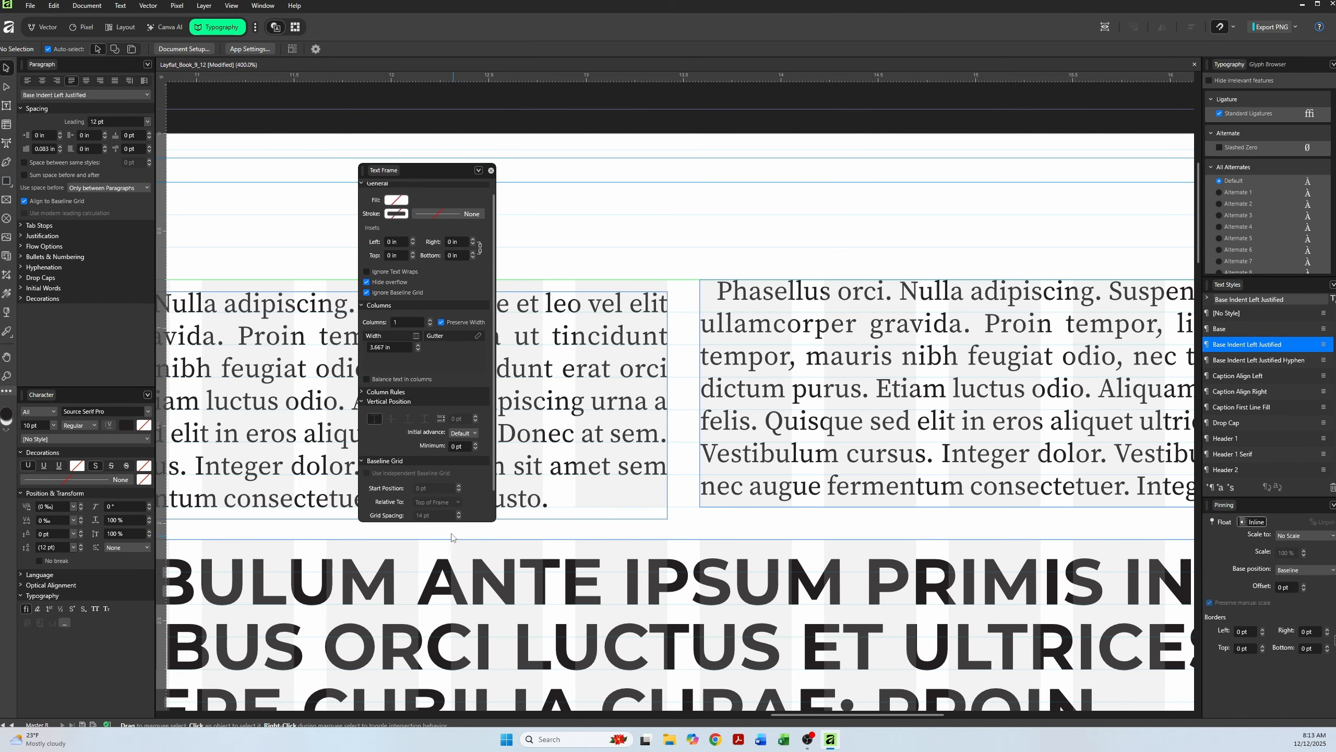
pyautogui.moveTo(415, 521); pyautogui.dragTo(433, 557)
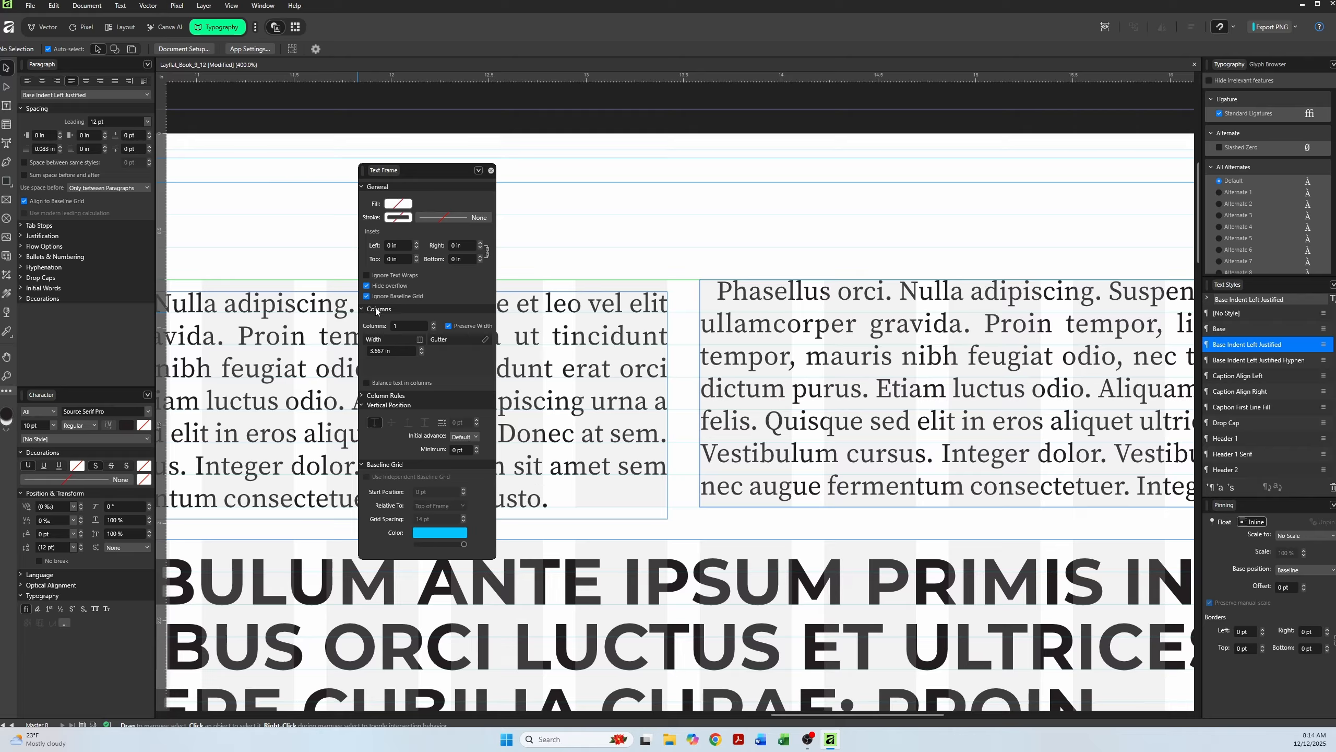
# - Turn off Ignore Baseline Grid for the right text frame, test it with a small upward nudge, and undo the nudge
pyautogui.click(755, 314)
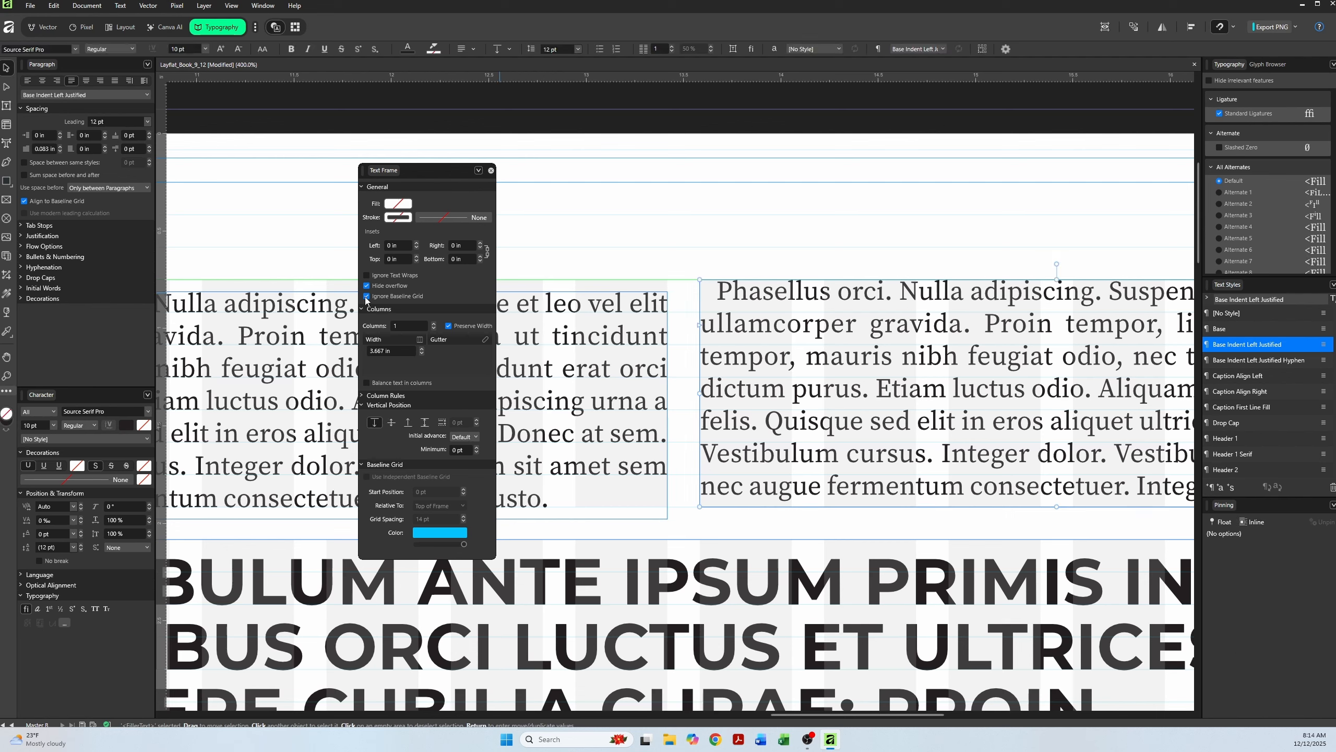
pyautogui.click(366, 297)
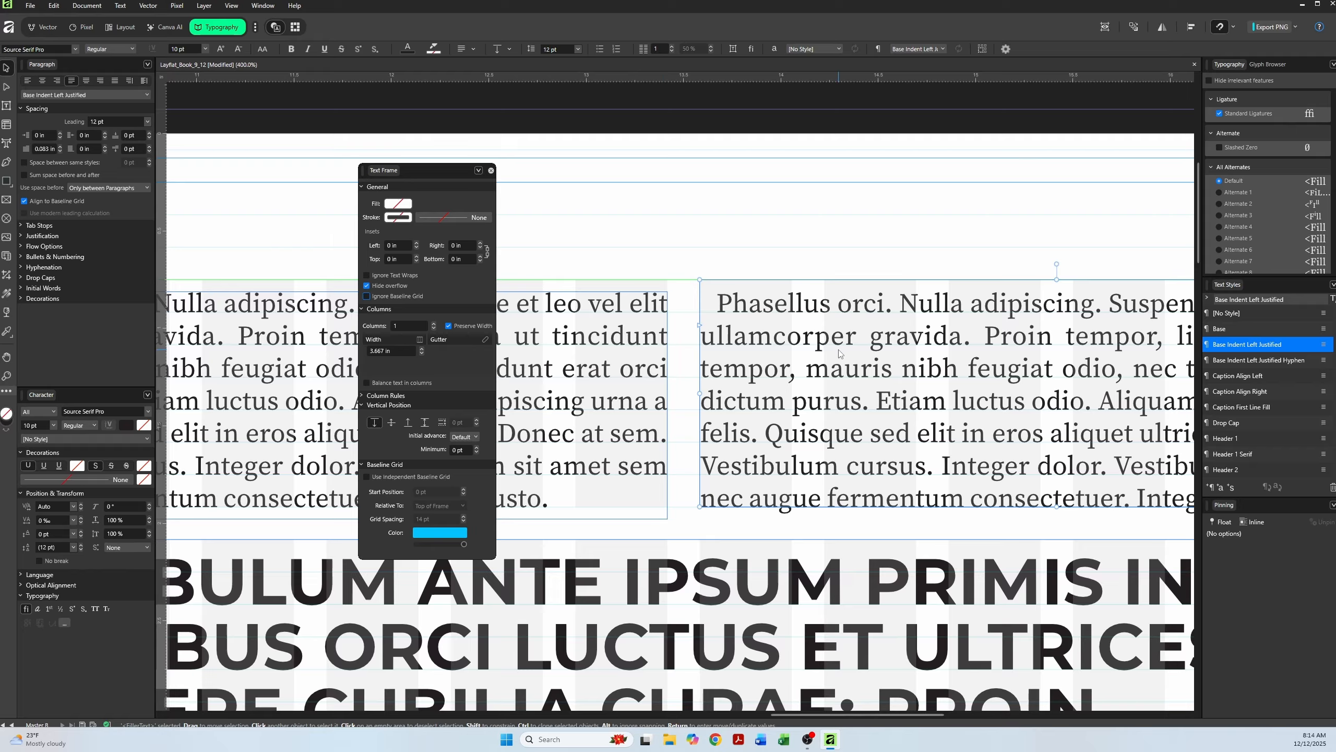
pyautogui.moveTo(839, 351)
pyautogui.mouseDown()
pyautogui.moveTo(826, 321)
pyautogui.moveTo(840, 351)
pyautogui.moveTo(834, 338)
pyautogui.mouseUp()
pyautogui.hotkey('ctrl', 'z')
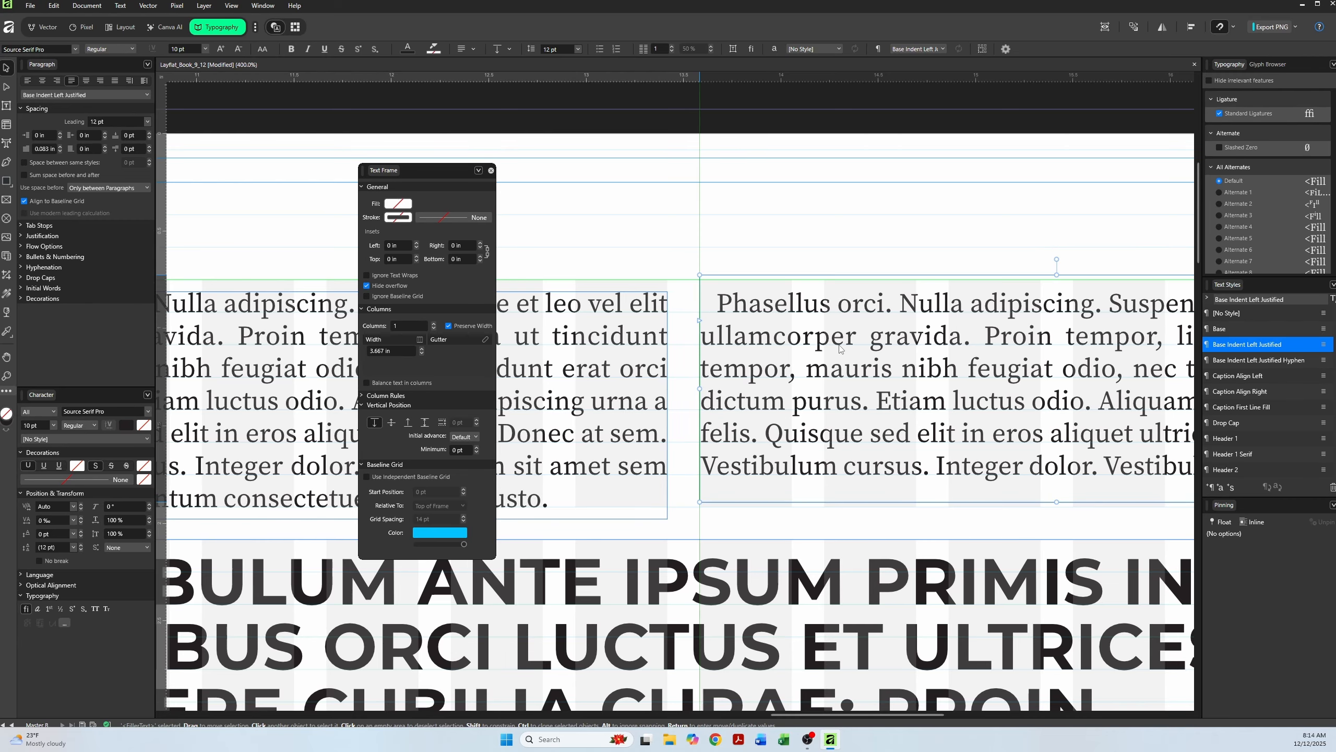
pyautogui.click(690, 230)
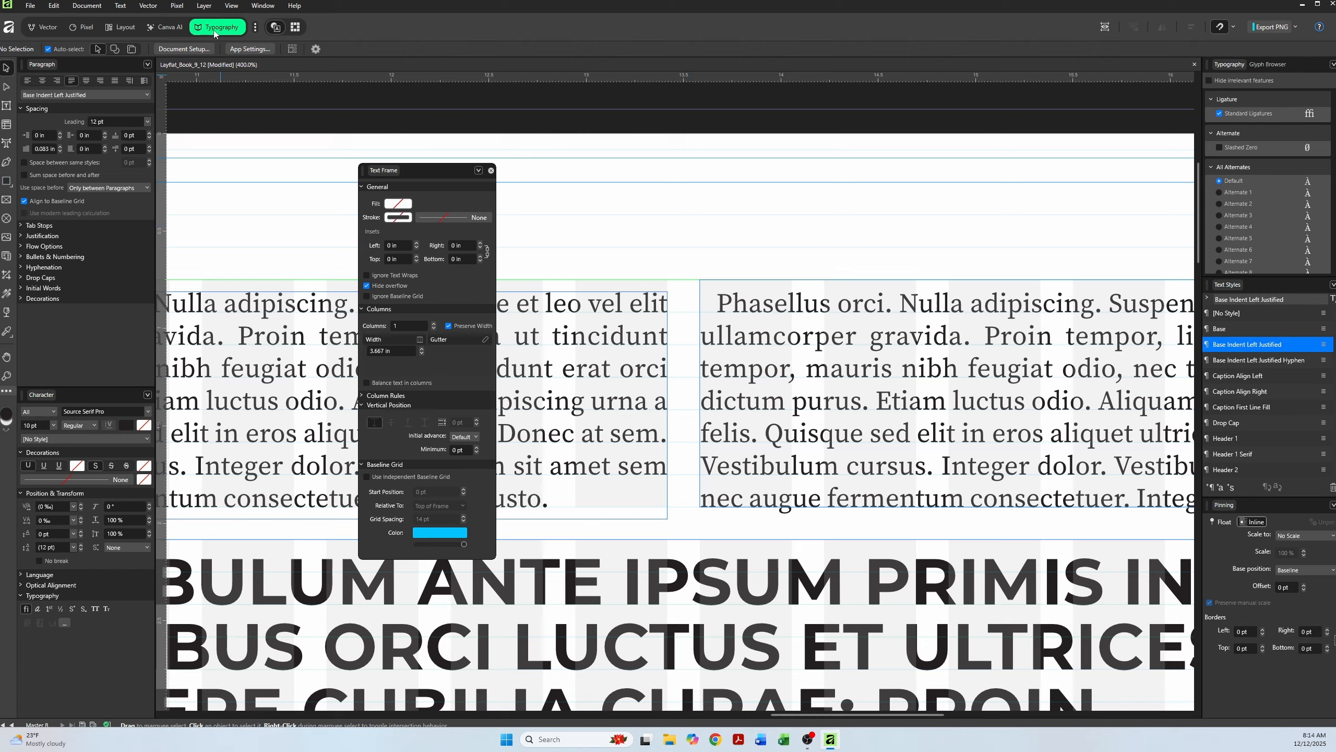
# - Check the Text Frame entry among the text windows and dock the floating Text Frame settings beside Text Styles
pyautogui.click(248, 8)
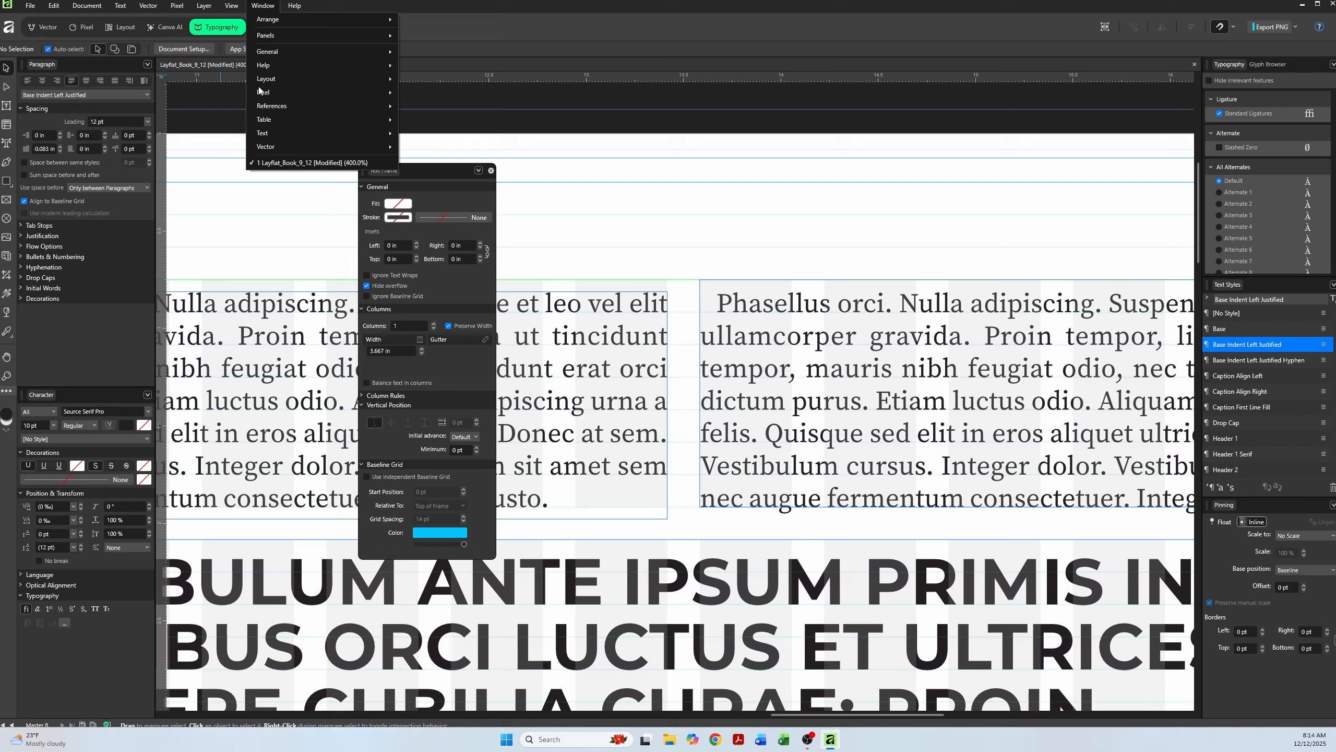
pyautogui.moveTo(341, 133)
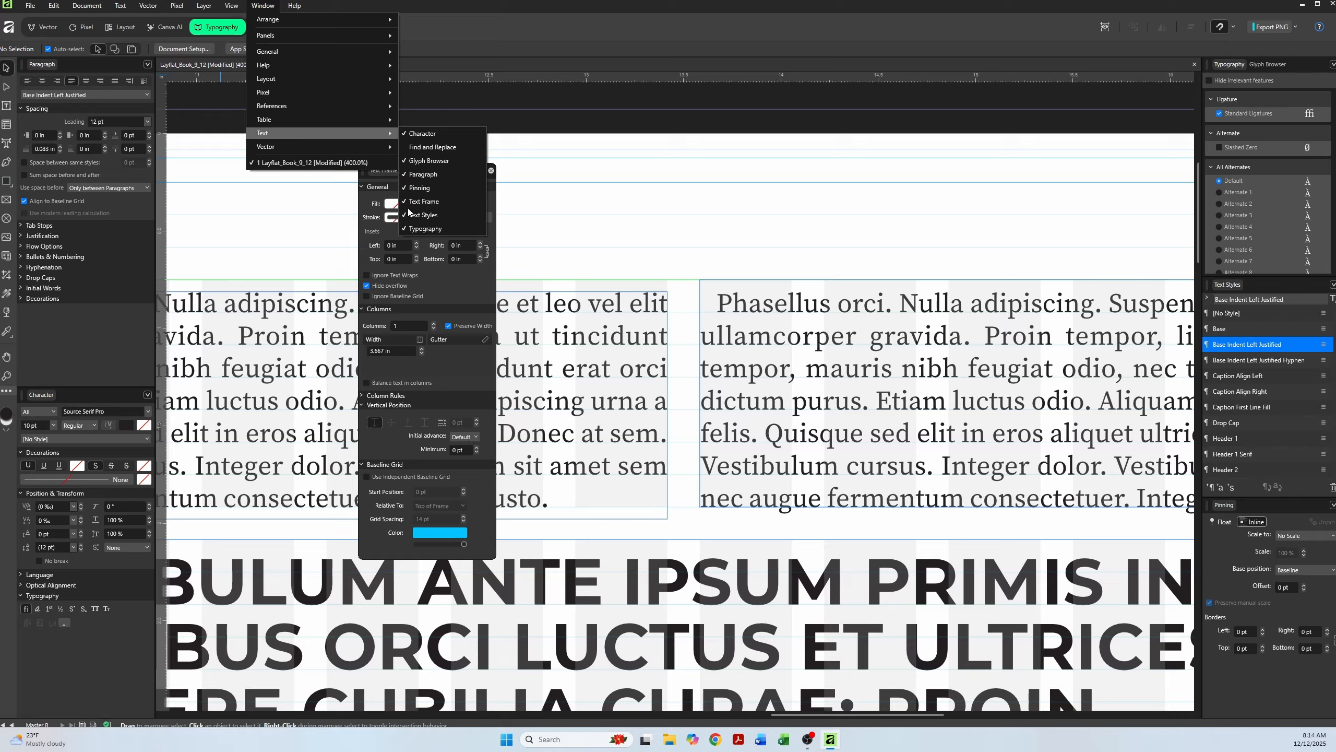
pyautogui.click(569, 175)
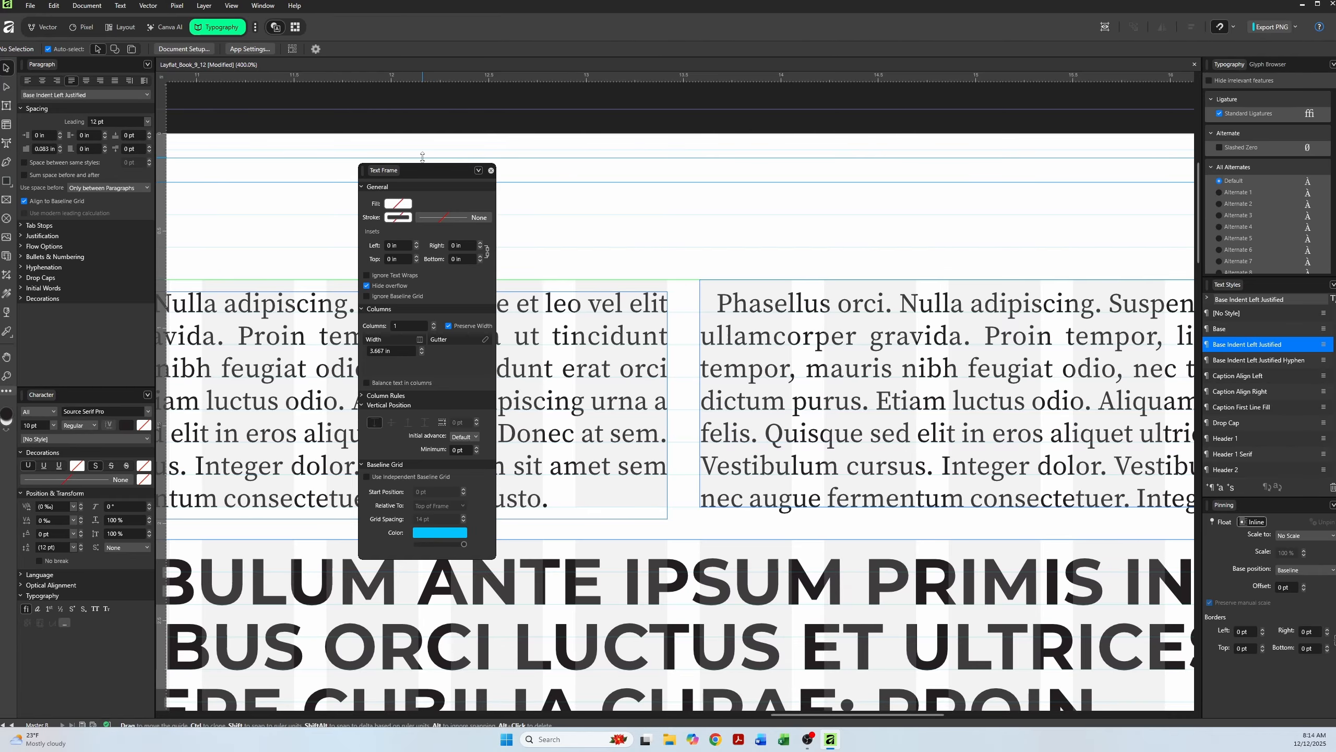
pyautogui.moveTo(409, 175); pyautogui.dragTo(1265, 287)
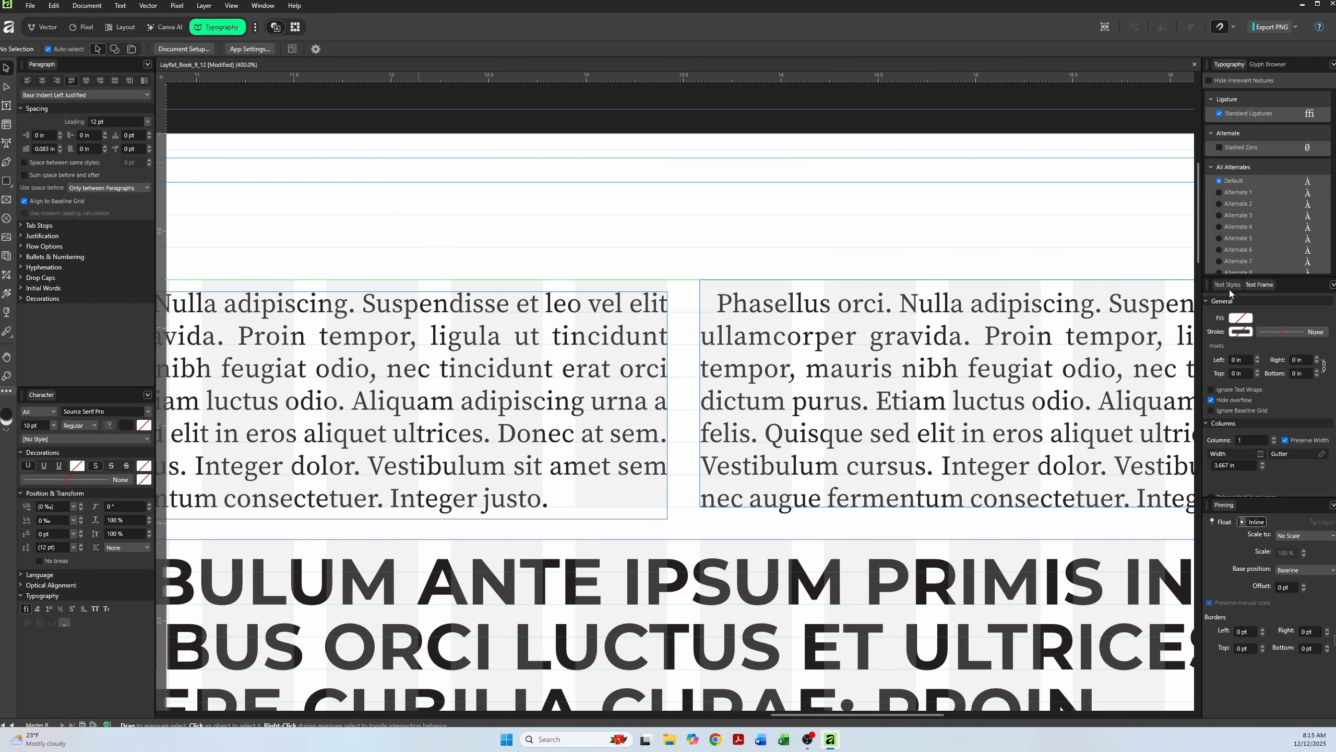
pyautogui.click(1230, 289)
pyautogui.click(1261, 286)
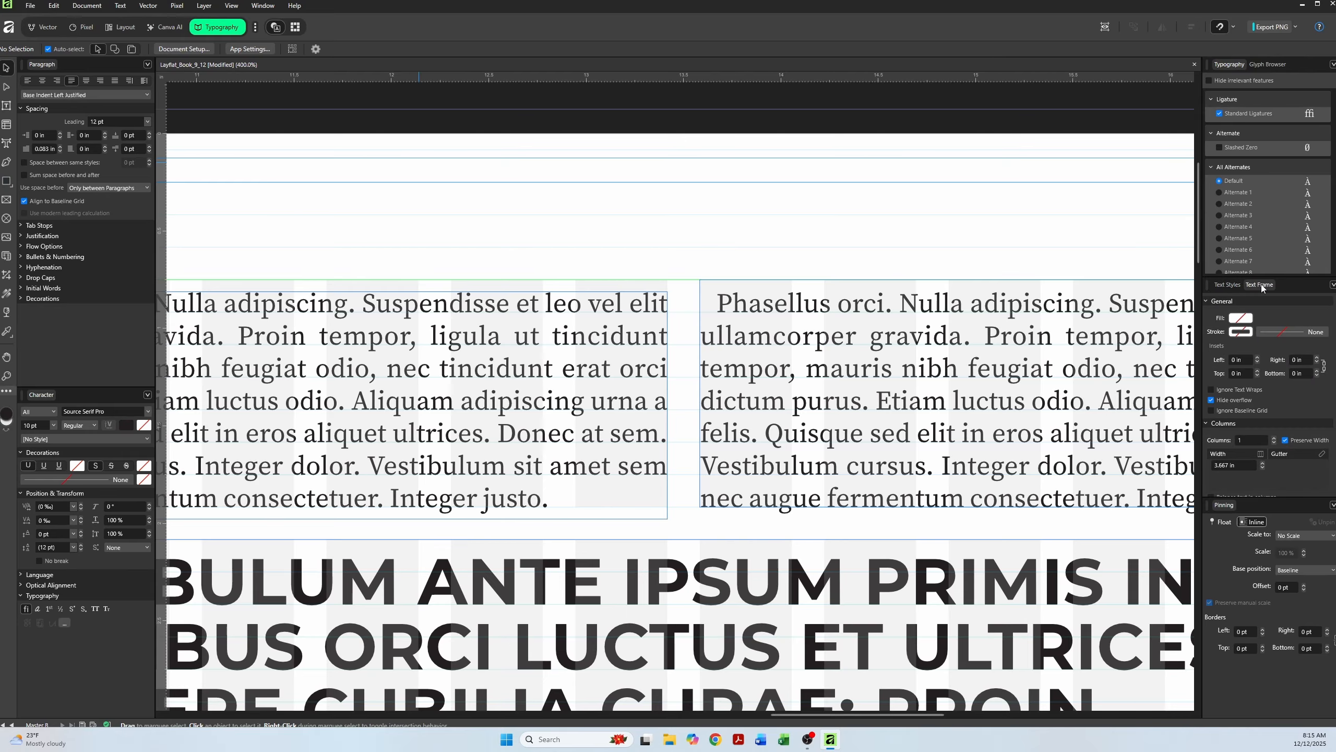